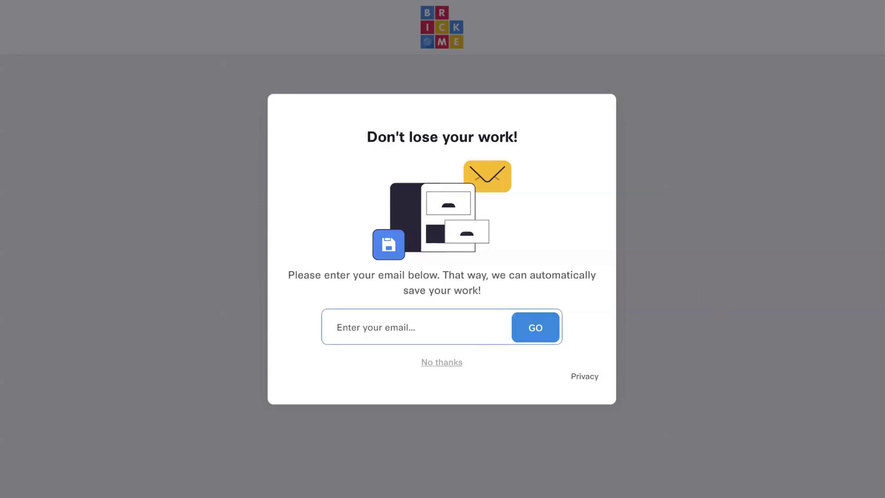
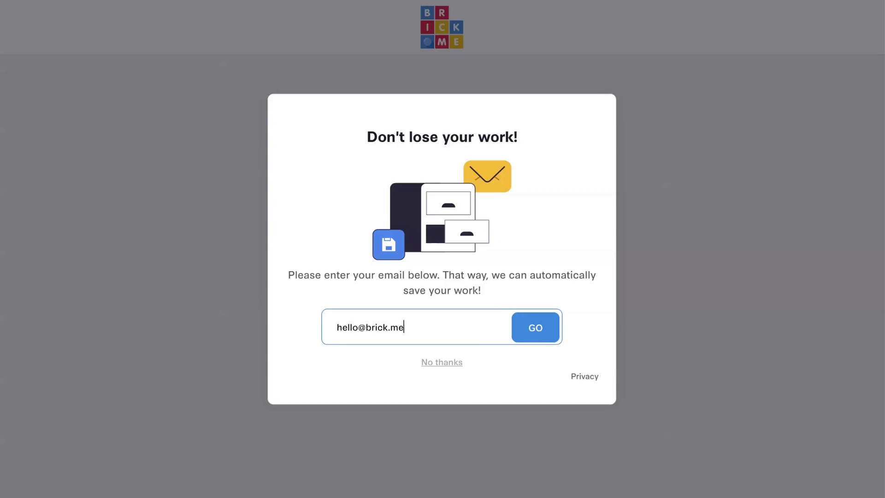
Step: Enter the account e-mail and password in the save prompt and sign in
{"action": "key", "text": "Return"}
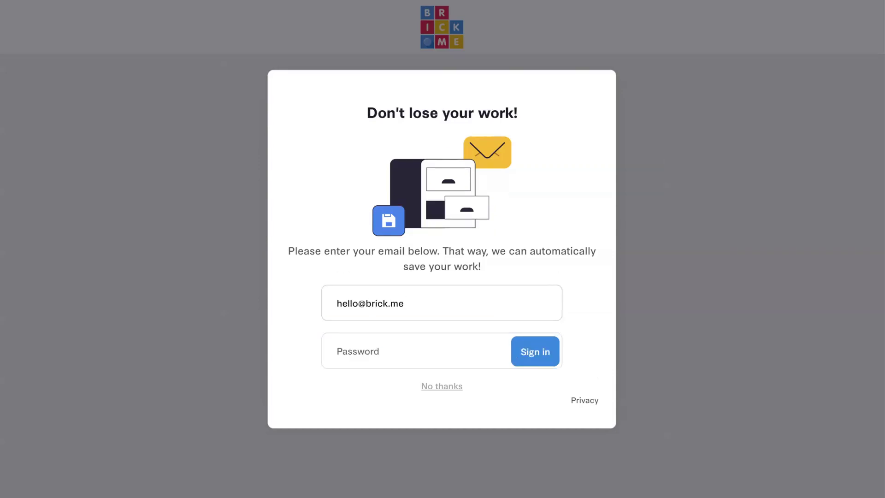
{"action": "left_click", "coordinate": [350, 351]}
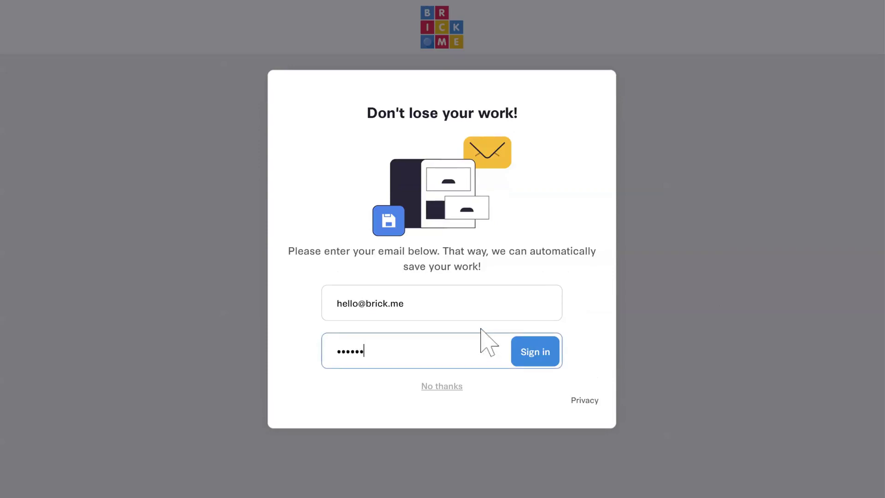
{"action": "type", "text": "**"}
{"action": "left_click", "coordinate": [537, 354]}
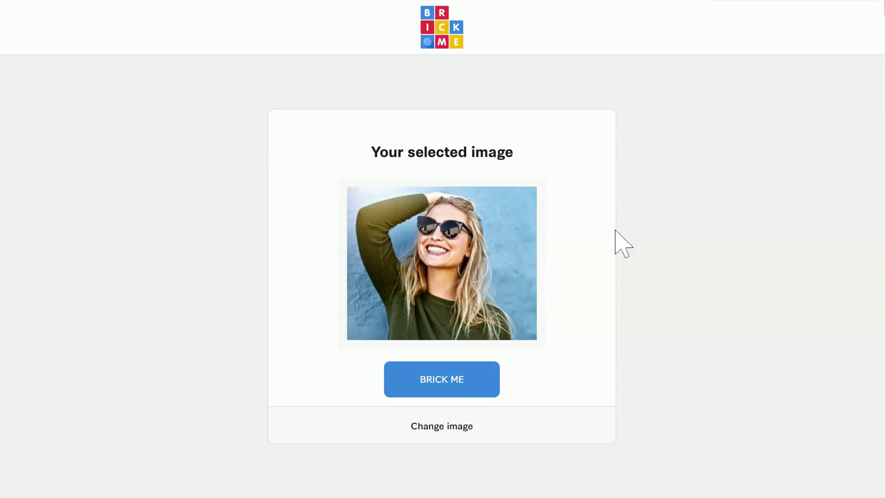
Step: Convert the selected sunglasses photo into a brick mosaic with BRICK ME
{"action": "left_click", "coordinate": [466, 391]}
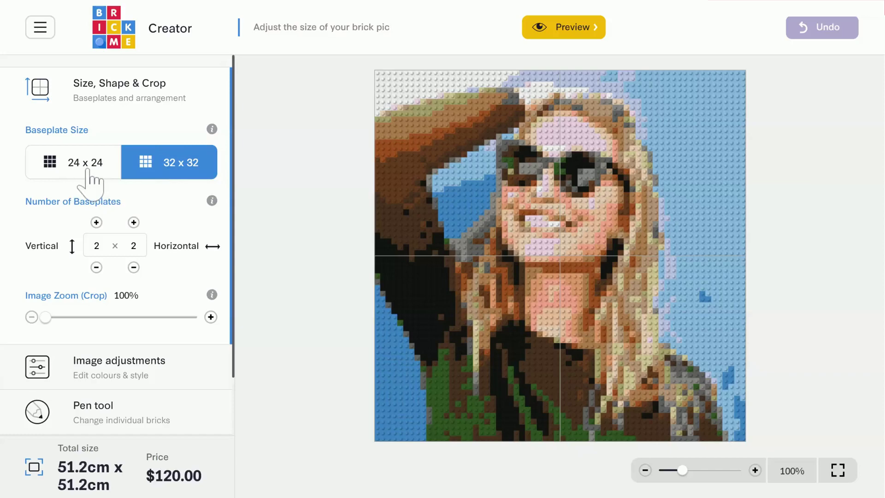
{"action": "left_click", "coordinate": [91, 180]}
{"action": "left_click", "coordinate": [165, 177]}
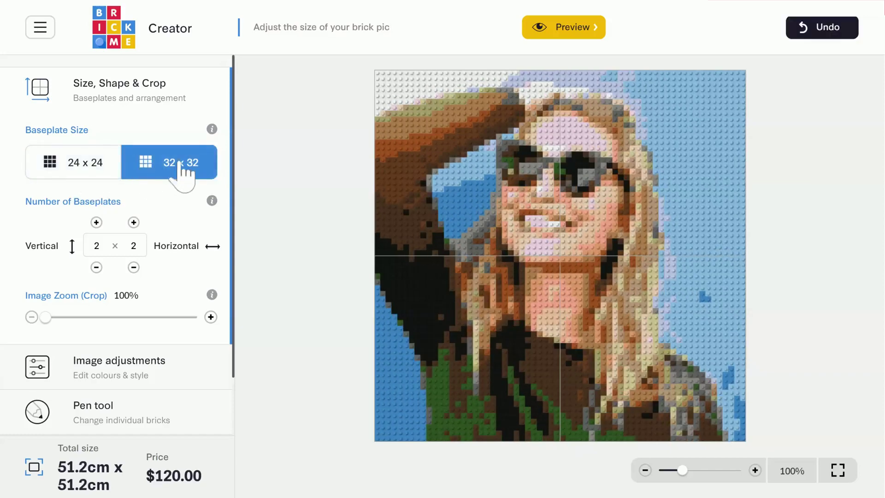
{"action": "mouse_move", "coordinate": [212, 131]}
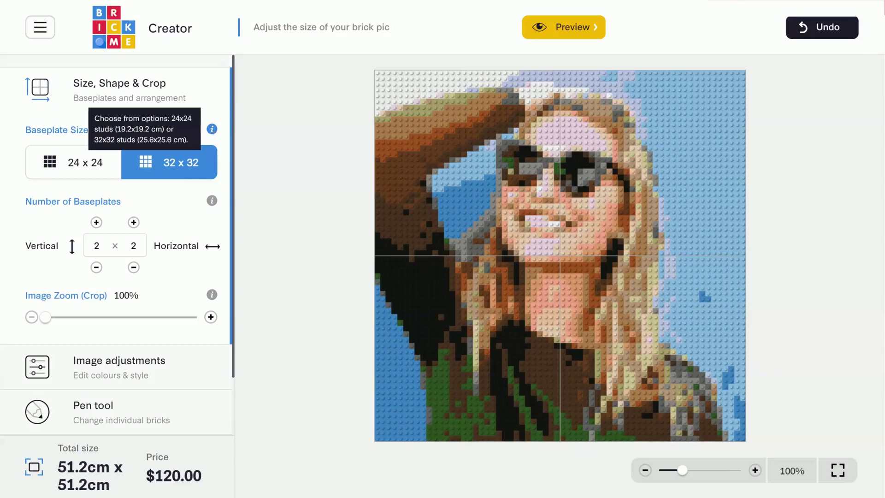
{"action": "left_click", "coordinate": [79, 174]}
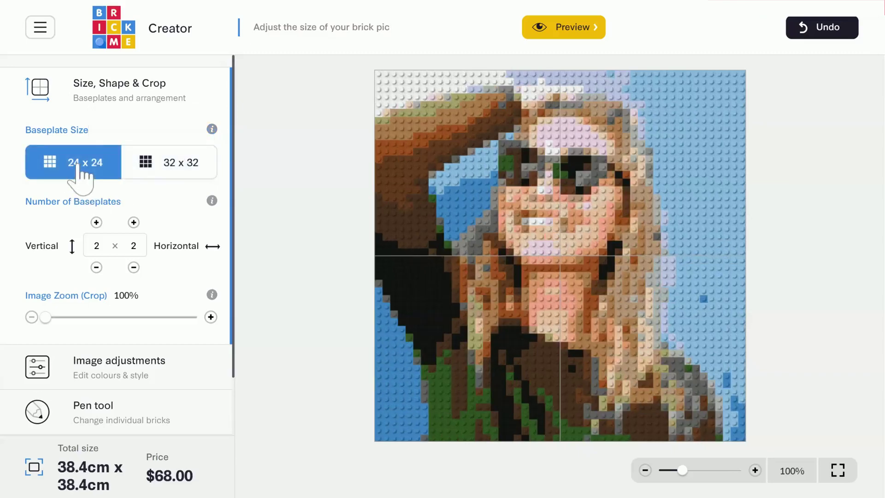
{"action": "left_click", "coordinate": [166, 176]}
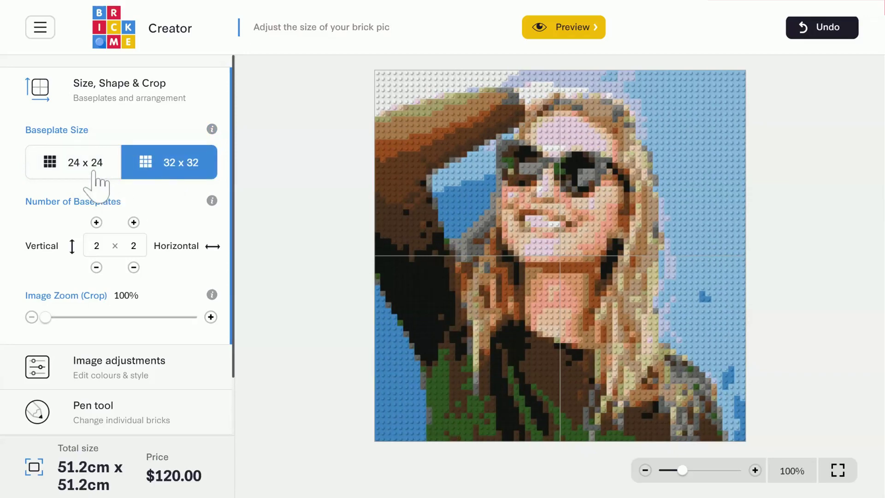
{"action": "left_click", "coordinate": [95, 182]}
{"action": "left_click", "coordinate": [150, 185]}
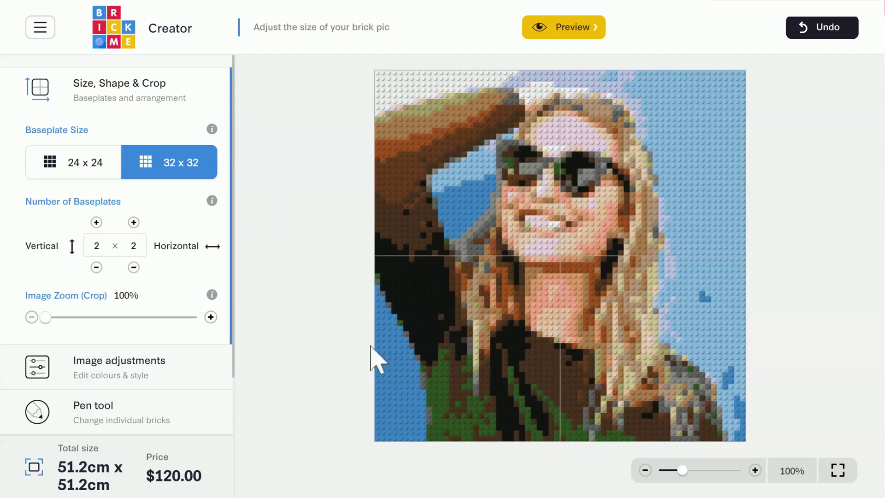
Step: Expand the mosaic to 3 rows by 4 columns of baseplates
{"action": "left_click", "coordinate": [97, 222]}
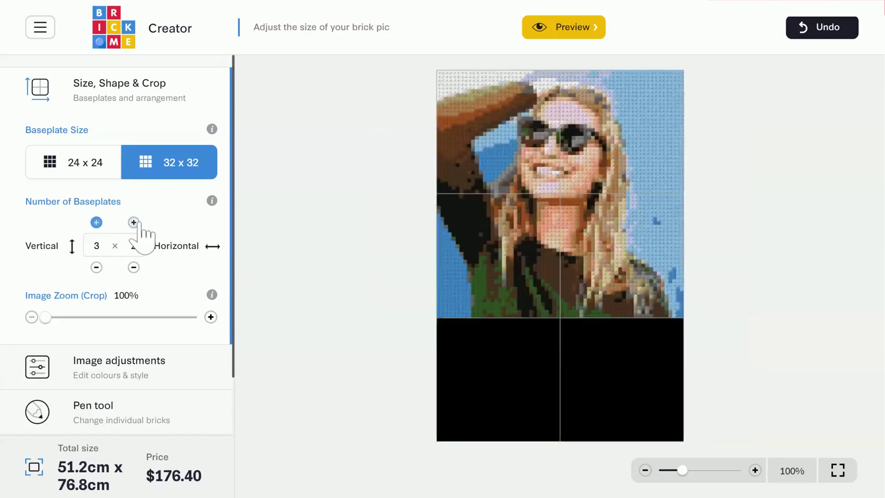
{"action": "left_click", "coordinate": [133, 222]}
{"action": "left_click", "coordinate": [133, 222]}
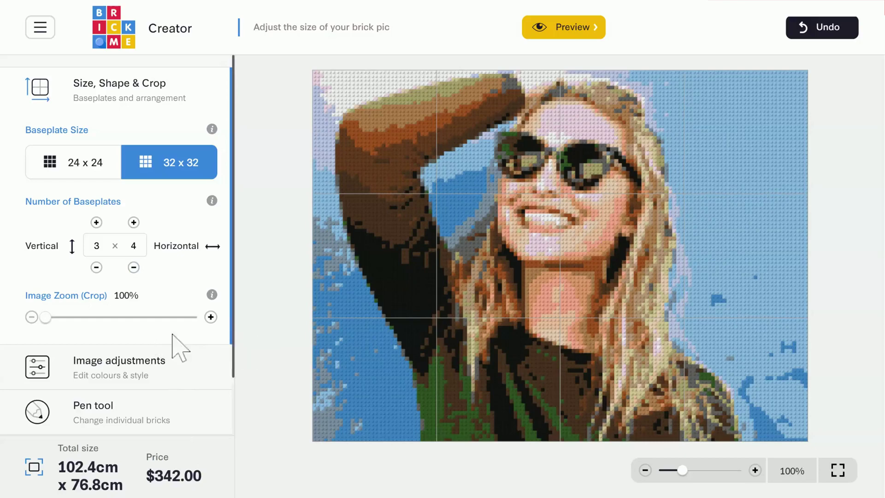
Step: Zoom the photo crop to 110% and reposition the face within the frame
{"action": "left_click", "coordinate": [51, 321]}
{"action": "left_click_drag", "start_coordinate": [51, 321], "coordinate": [58, 321]}
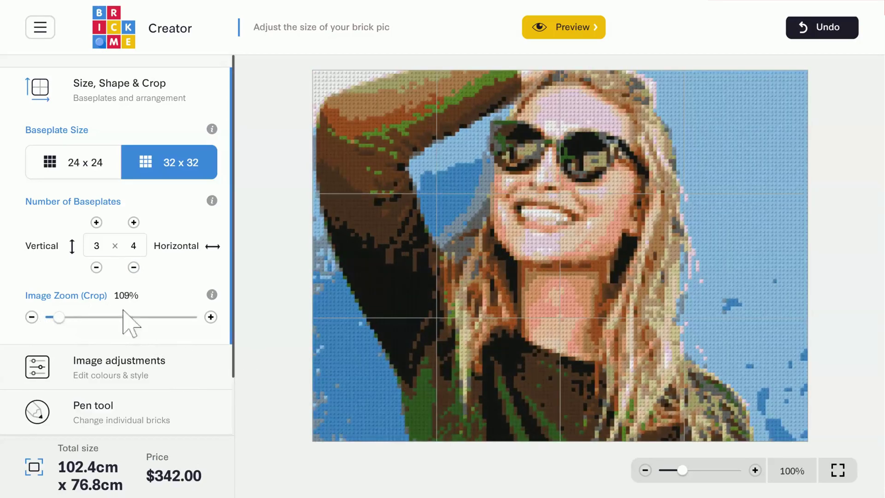
{"action": "left_click_drag", "start_coordinate": [586, 261], "coordinate": [569, 277]}
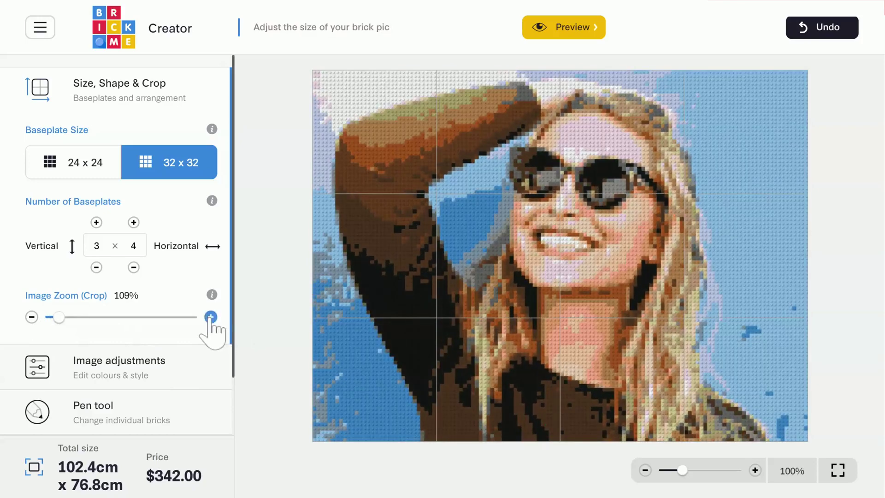
{"action": "left_click", "coordinate": [211, 317]}
{"action": "left_click_drag", "start_coordinate": [580, 302], "coordinate": [604, 300]}
{"action": "left_click", "coordinate": [226, 367]}
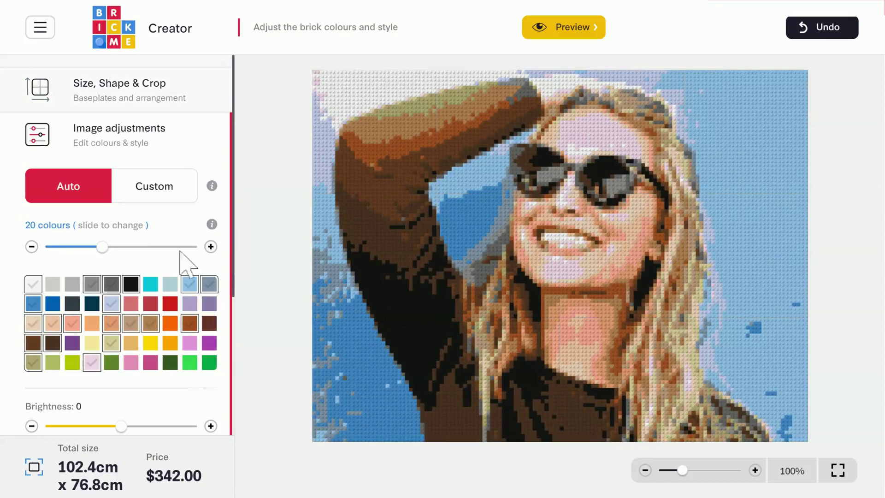
Step: Try different colour counts and swatches, ending in Auto mode at 22 colours
{"action": "scroll", "coordinate": [139, 300], "scroll_direction": "down", "scroll_amount": 3}
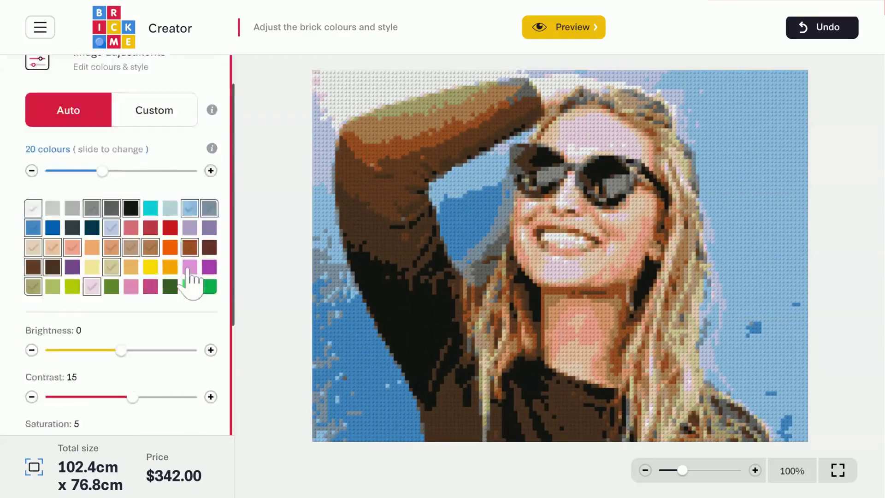
{"action": "scroll", "coordinate": [125, 302], "scroll_direction": "up", "scroll_amount": 3}
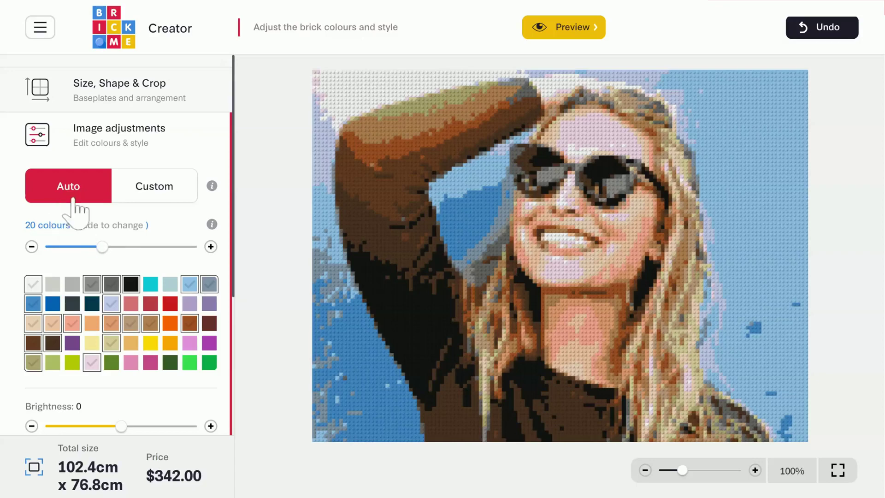
{"action": "left_click", "coordinate": [111, 247]}
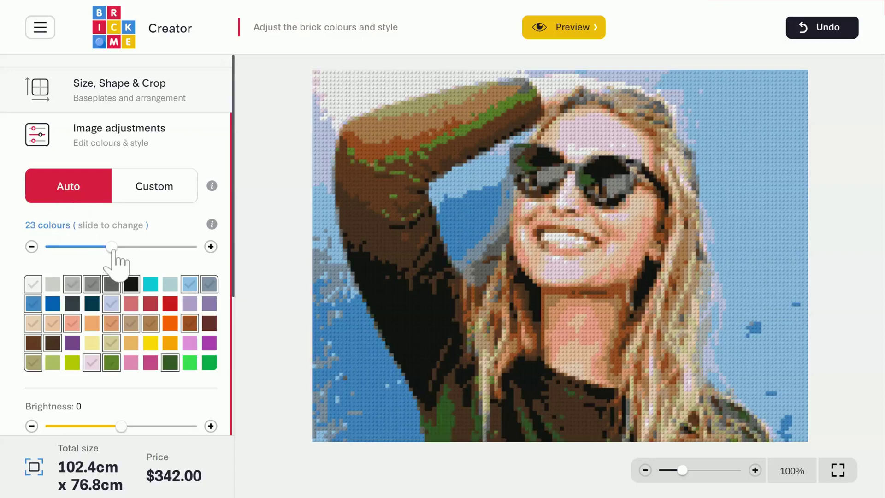
{"action": "left_click", "coordinate": [113, 249]}
{"action": "left_click_drag", "start_coordinate": [104, 250], "coordinate": [104, 248]}
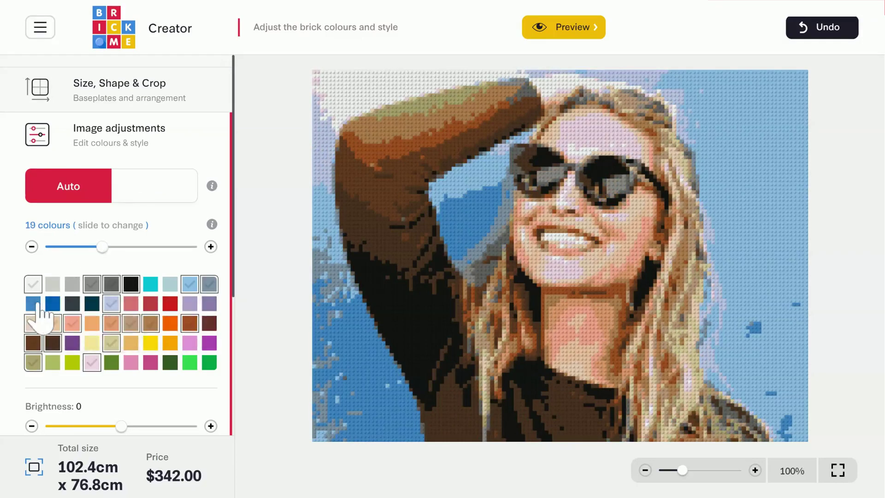
{"action": "left_click", "coordinate": [36, 305]}
{"action": "left_click", "coordinate": [36, 304]}
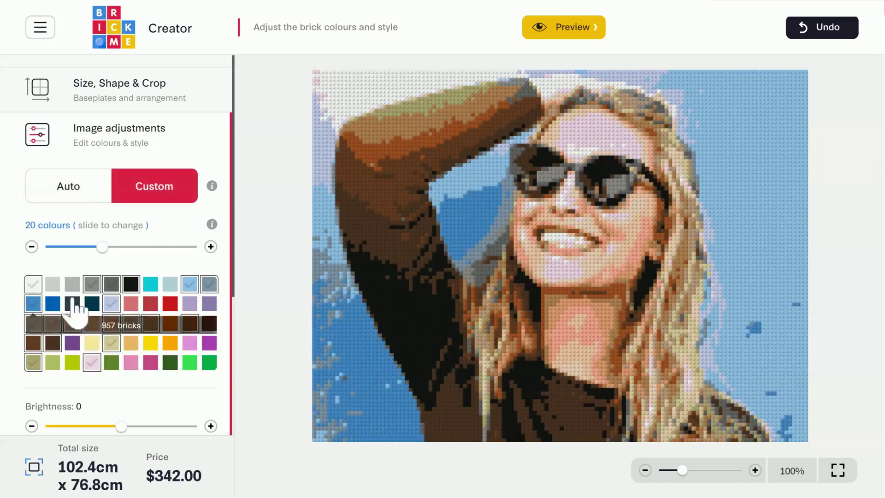
{"action": "left_click", "coordinate": [103, 248]}
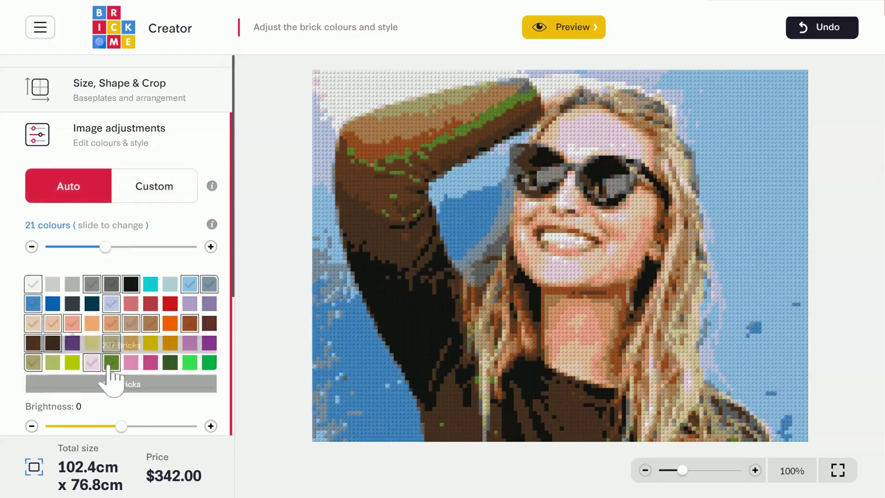
{"action": "left_click", "coordinate": [111, 364]}
{"action": "left_click", "coordinate": [111, 365]}
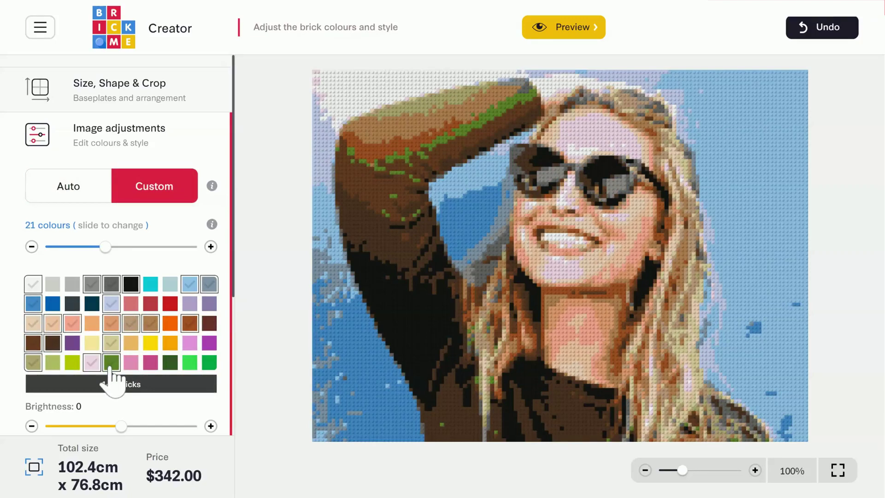
{"action": "left_click", "coordinate": [70, 193]}
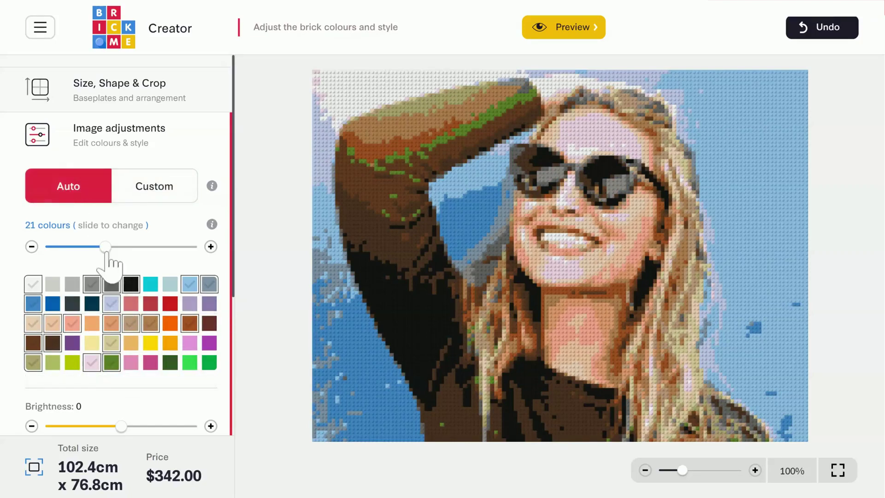
{"action": "left_click_drag", "start_coordinate": [106, 248], "coordinate": [122, 247]}
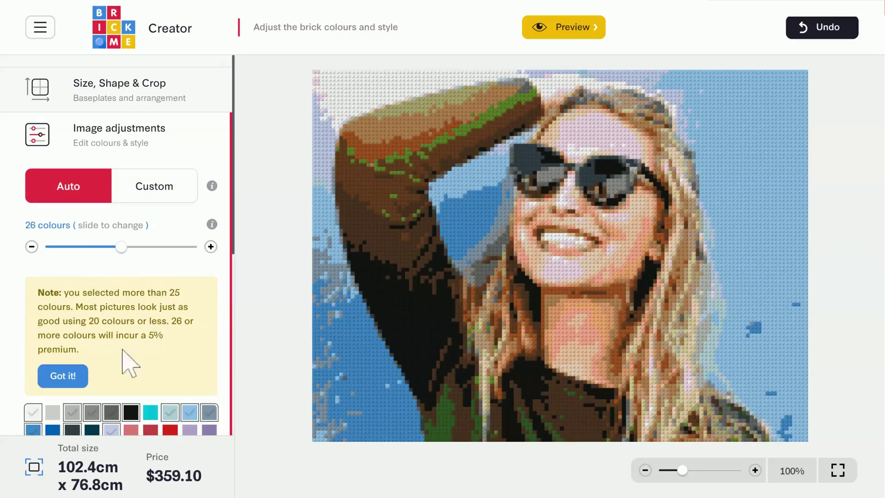
Step: Accept the 5% premium note, raise the palette to 31 colours, then remove one
{"action": "left_click", "coordinate": [62, 377]}
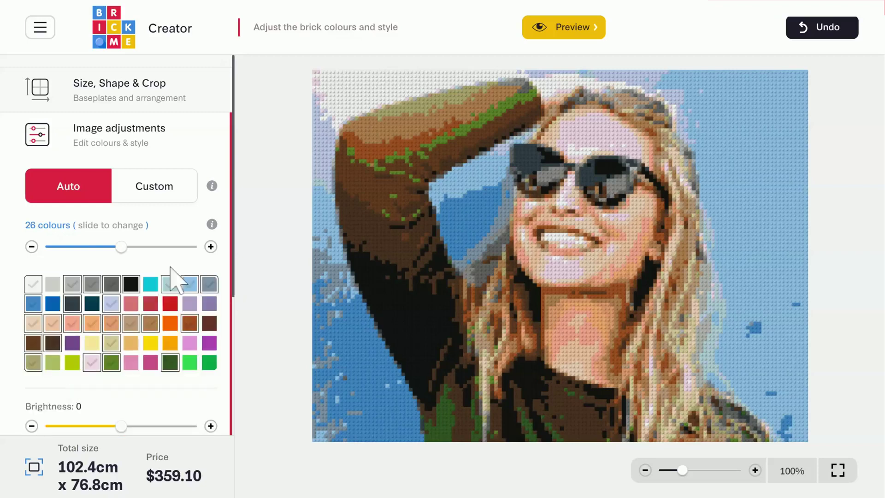
{"action": "left_click", "coordinate": [211, 247]}
{"action": "left_click", "coordinate": [210, 246]}
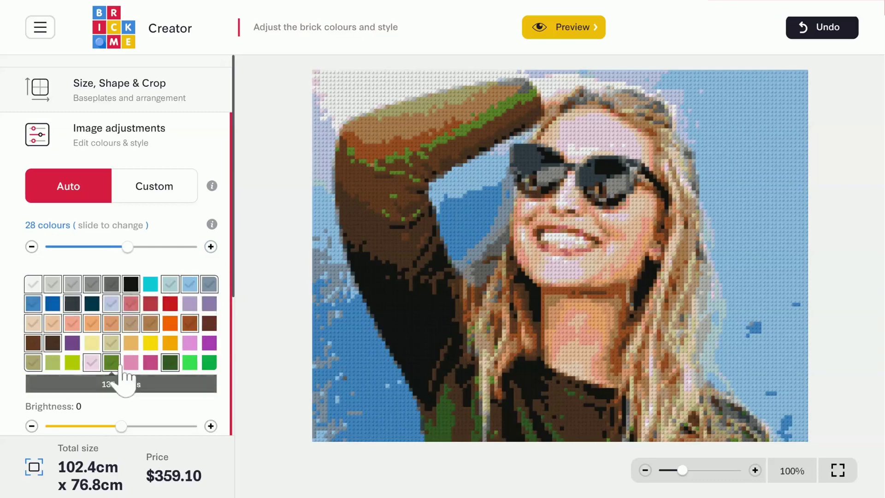
{"action": "left_click", "coordinate": [210, 247]}
{"action": "left_click", "coordinate": [210, 247]}
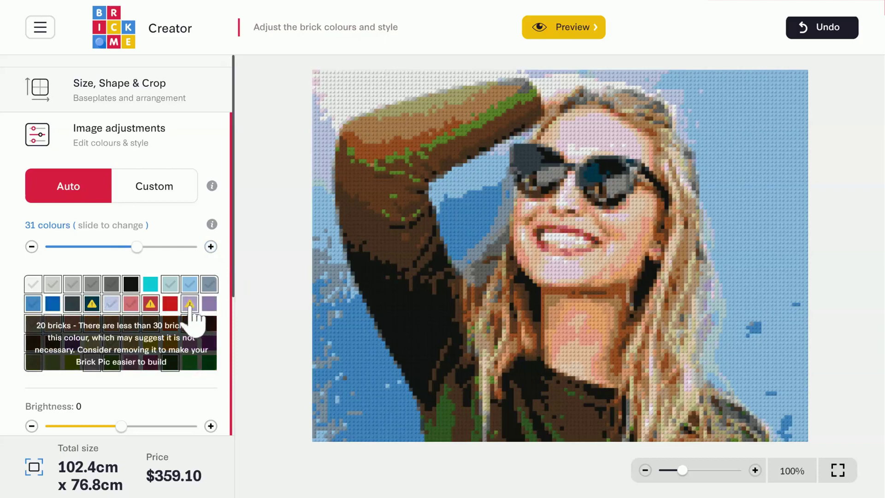
{"action": "left_click", "coordinate": [31, 247]}
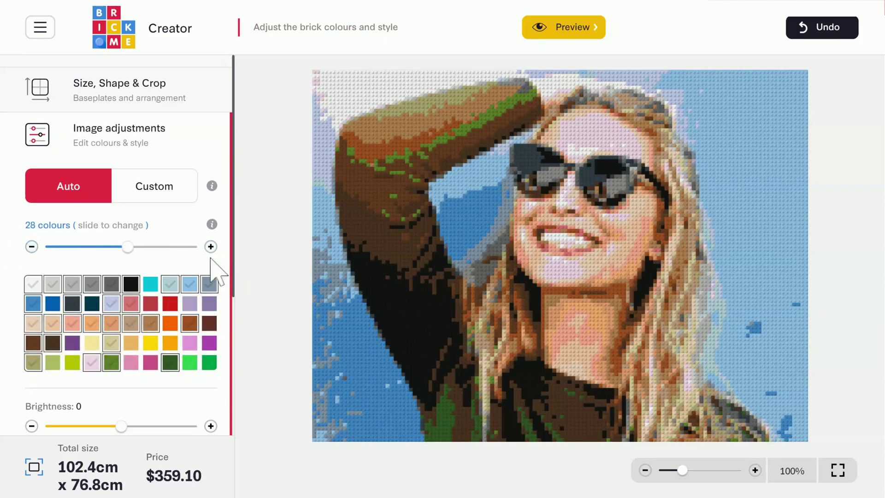
Step: Raise the mosaic's contrast to 20 and saturation to 10
{"action": "scroll", "coordinate": [221, 274], "scroll_direction": "down", "scroll_amount": 3}
{"action": "scroll", "coordinate": [217, 273], "scroll_direction": "down", "scroll_amount": 2}
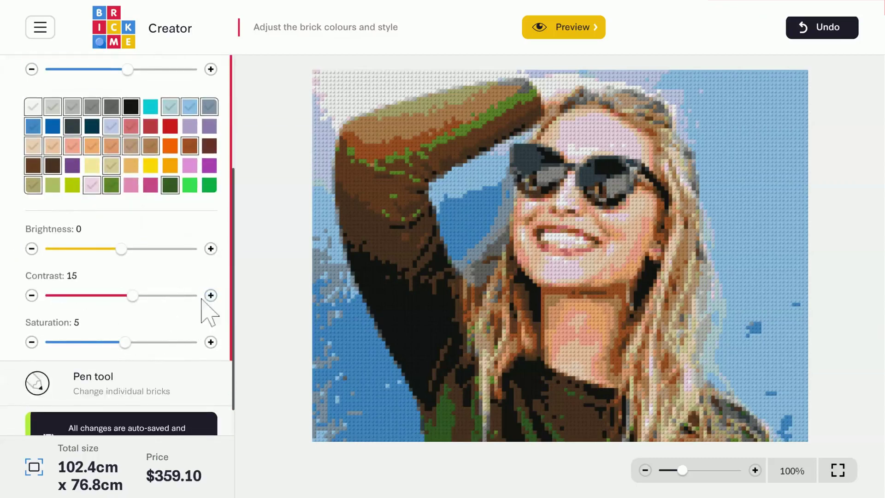
{"action": "left_click", "coordinate": [211, 295]}
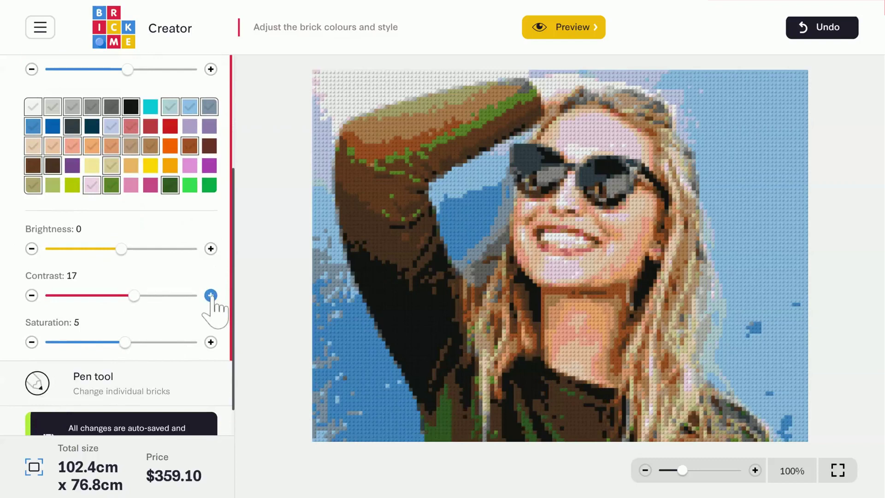
{"action": "left_click", "coordinate": [210, 295]}
{"action": "left_click", "coordinate": [211, 295]}
{"action": "left_click", "coordinate": [211, 295]}
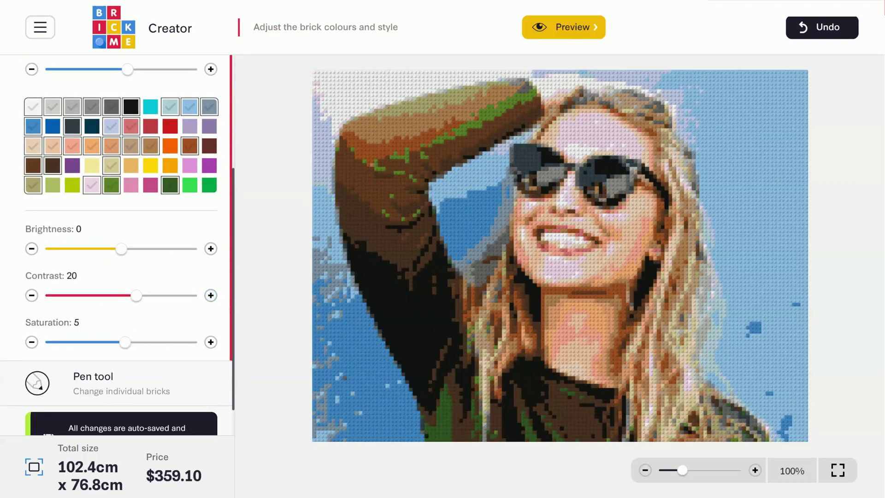
{"action": "left_click", "coordinate": [211, 342]}
{"action": "left_click", "coordinate": [211, 342]}
{"action": "left_click", "coordinate": [210, 342]}
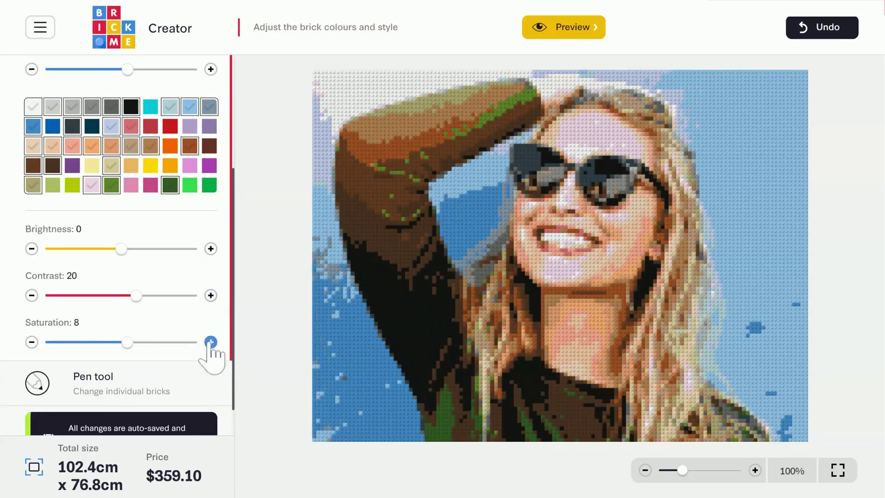
{"action": "left_click", "coordinate": [211, 342]}
{"action": "left_click", "coordinate": [211, 342]}
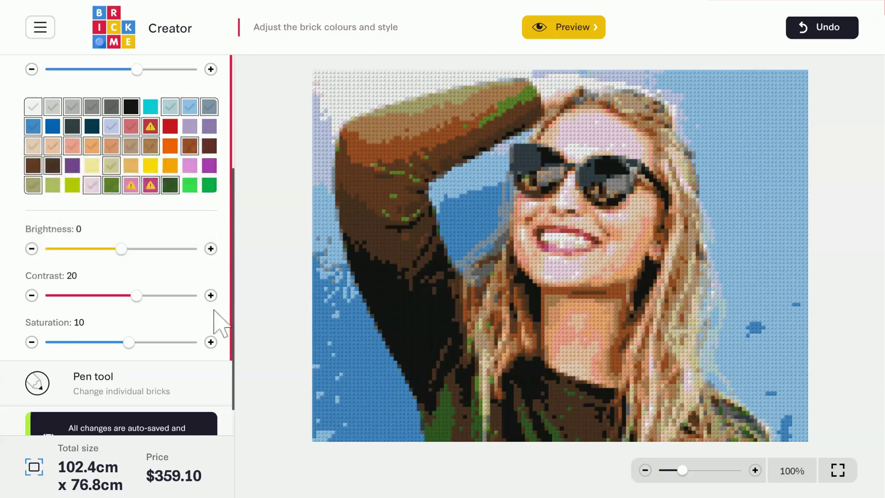
{"action": "scroll", "coordinate": [194, 332], "scroll_direction": "down", "scroll_amount": 1}
Step: Set the pen colour to bright red, sampled from the lips in the image
{"action": "left_click", "coordinate": [170, 345]}
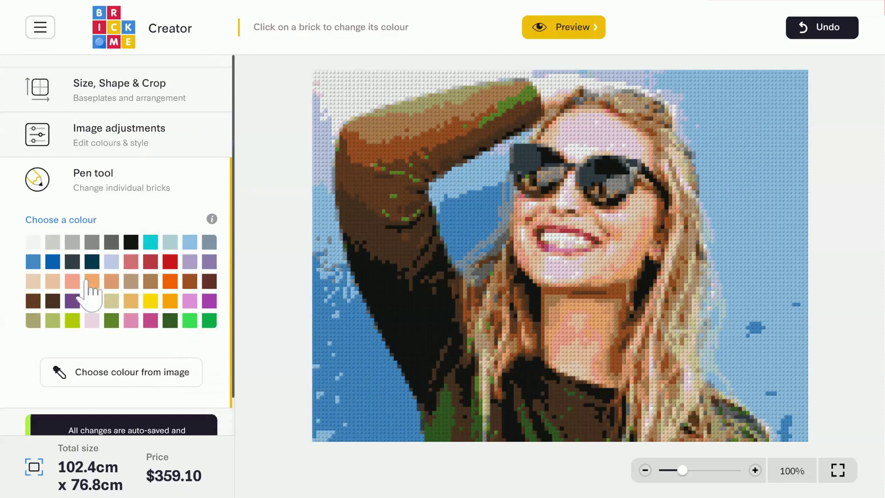
{"action": "left_click", "coordinate": [155, 373]}
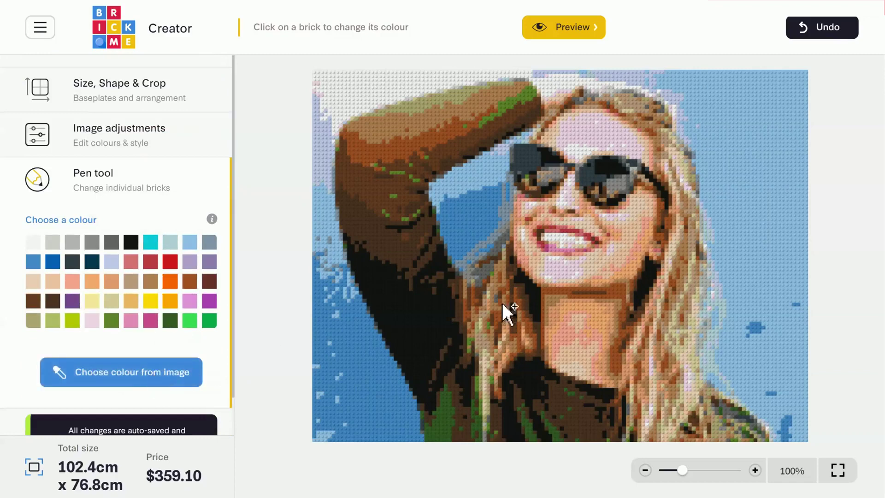
{"action": "left_click", "coordinate": [578, 232]}
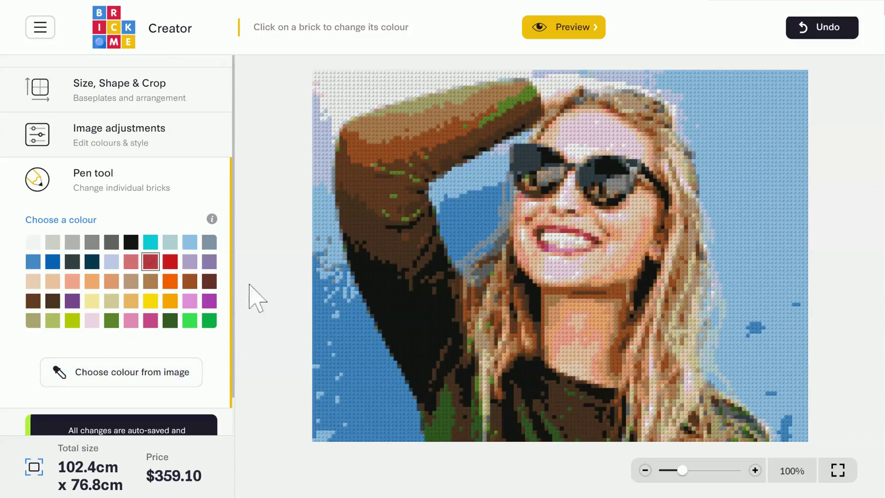
{"action": "left_click", "coordinate": [170, 262]}
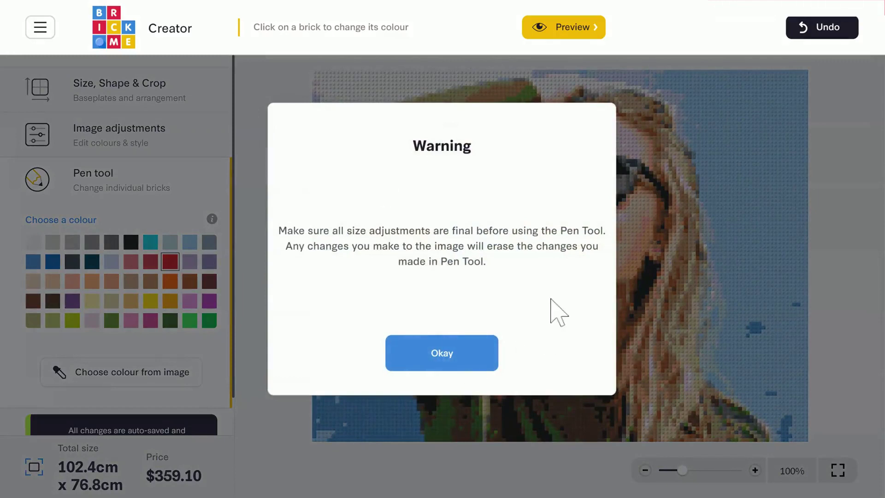
{"action": "left_click", "coordinate": [458, 363]}
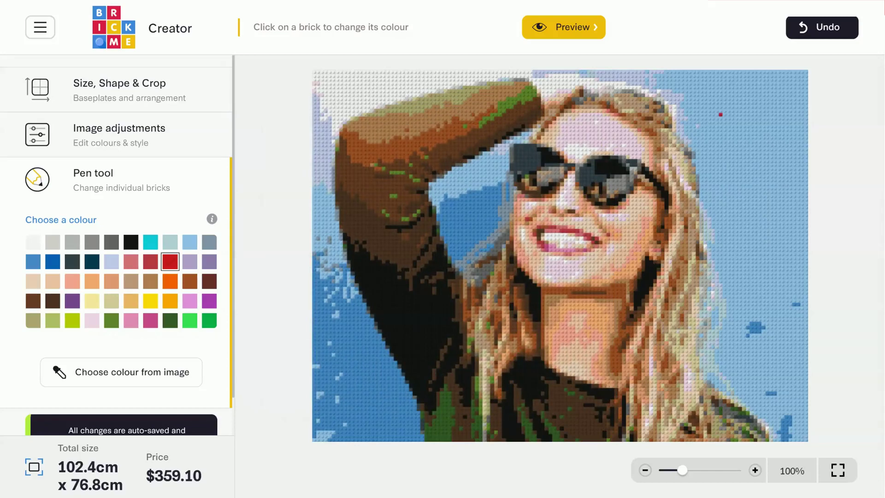
Step: Paint two sky bricks red beside her head, checking them zoomed in and at 100%
{"action": "left_click", "coordinate": [730, 125]}
{"action": "left_click", "coordinate": [737, 143]}
{"action": "left_click", "coordinate": [755, 470]}
{"action": "left_click", "coordinate": [754, 470]}
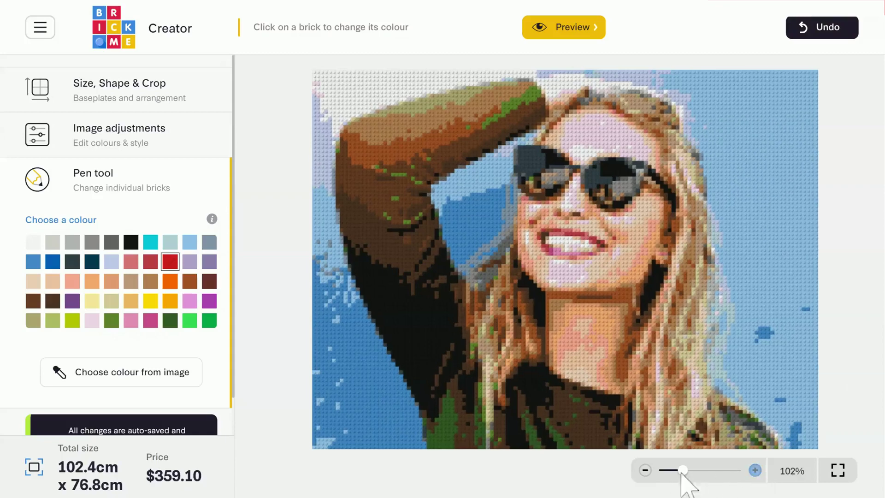
{"action": "left_click", "coordinate": [645, 470]}
{"action": "left_click", "coordinate": [645, 470]}
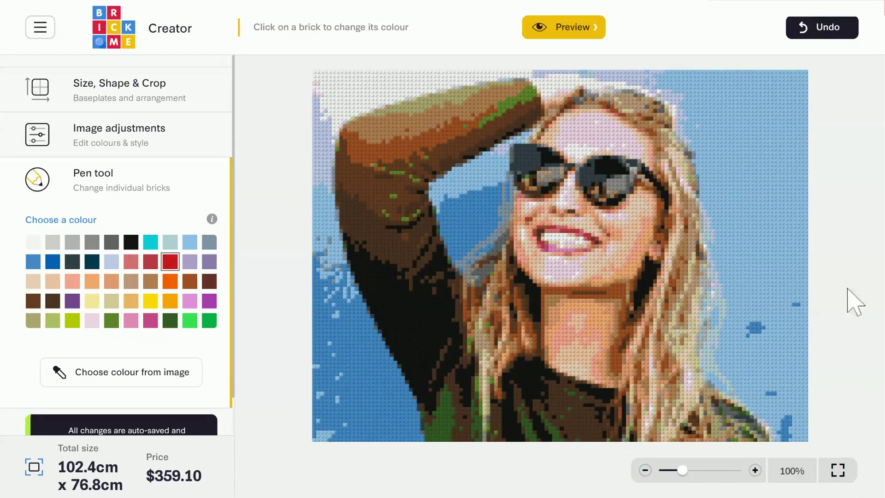
Step: Preview the 4×3 design, save it as a comparison version, and return to the editor
{"action": "left_click", "coordinate": [586, 32]}
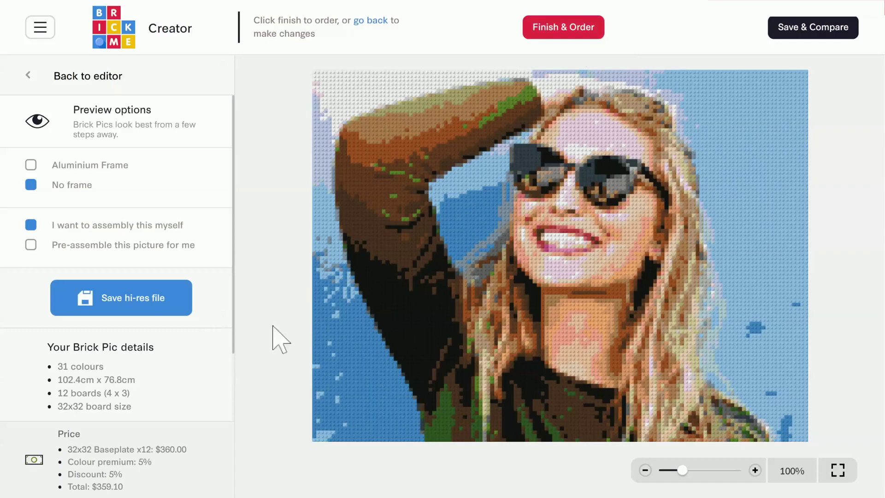
{"action": "left_click", "coordinate": [812, 31]}
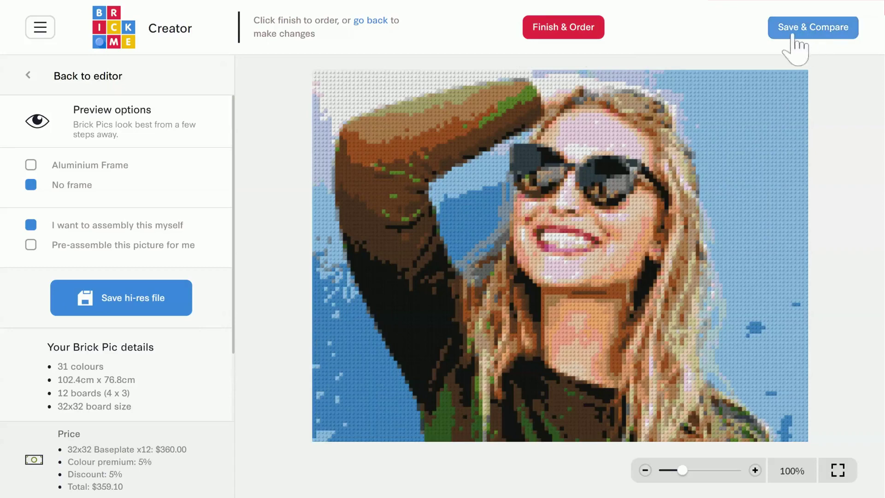
{"action": "left_click", "coordinate": [810, 35]}
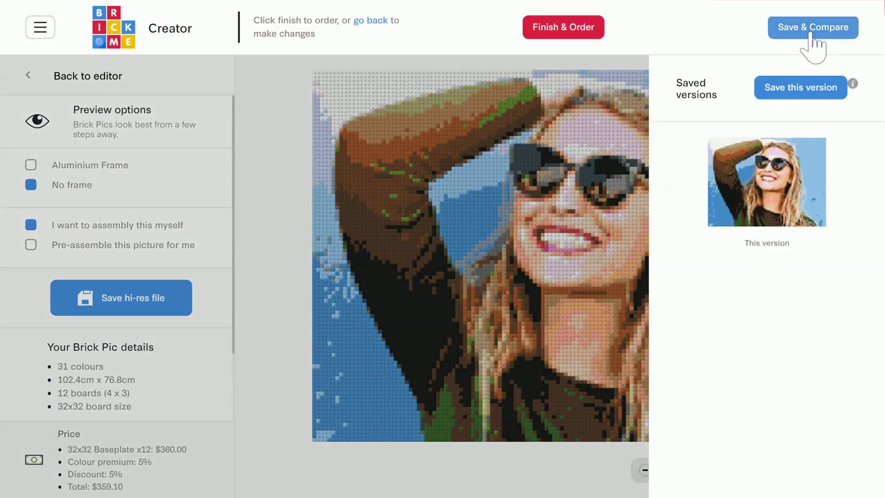
{"action": "left_click", "coordinate": [812, 91]}
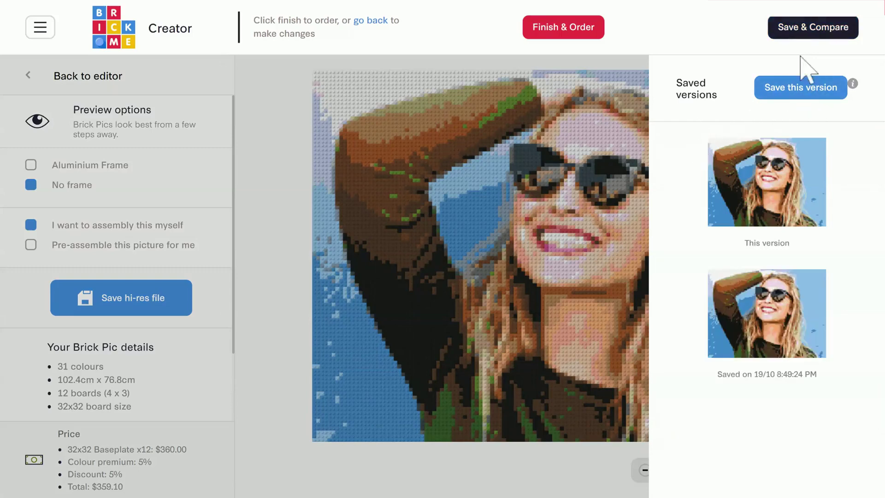
{"action": "left_click", "coordinate": [817, 33]}
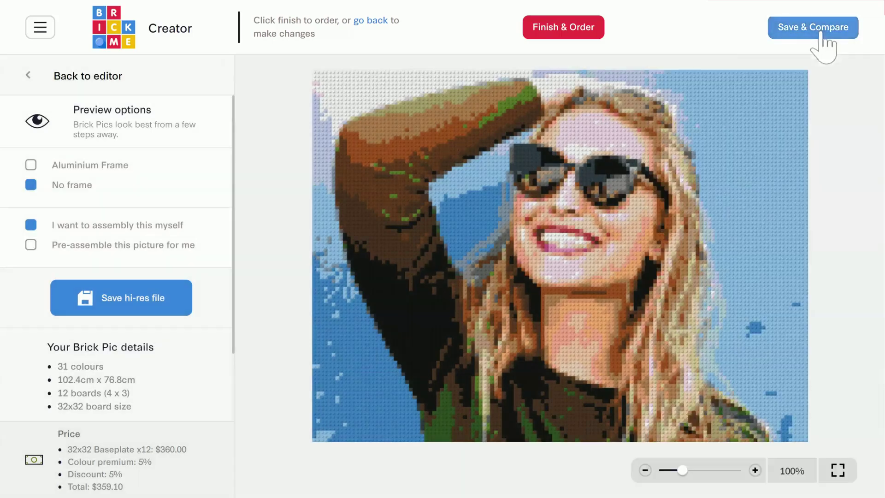
{"action": "left_click", "coordinate": [95, 78]}
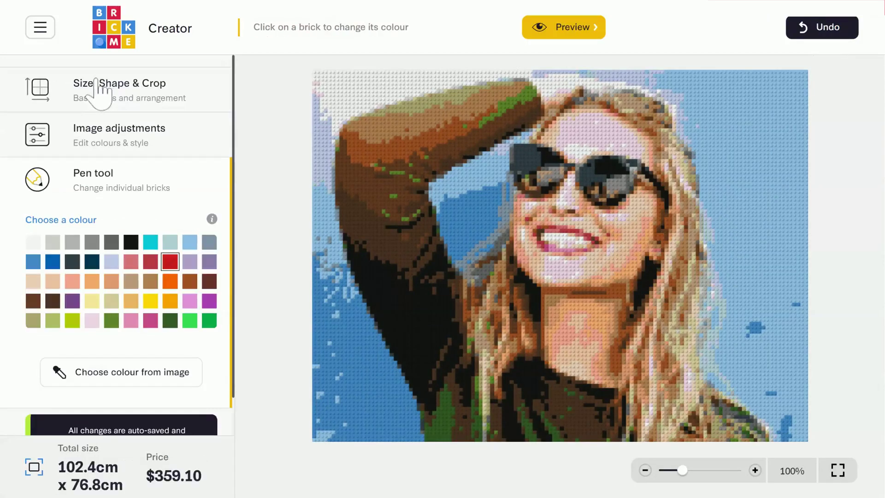
Step: Narrow the baseplate layout to 3×2 by removing two columns
{"action": "left_click", "coordinate": [152, 98]}
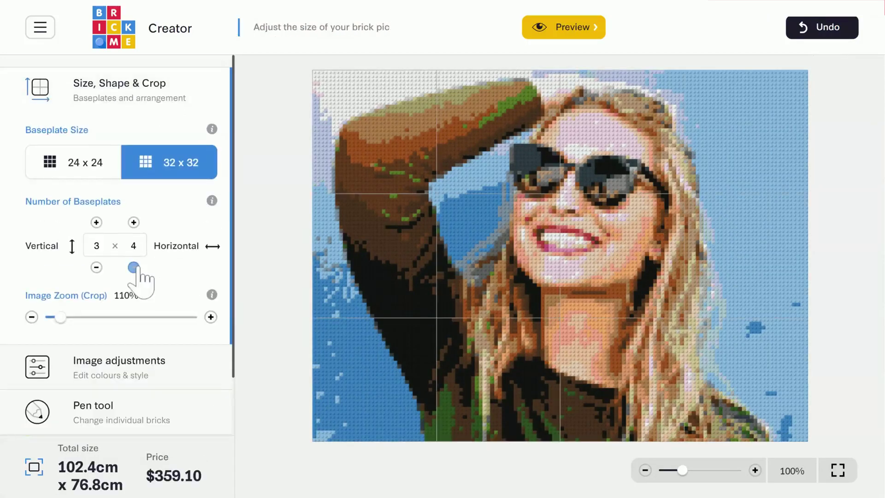
{"action": "left_click", "coordinate": [134, 267]}
{"action": "left_click", "coordinate": [134, 267]}
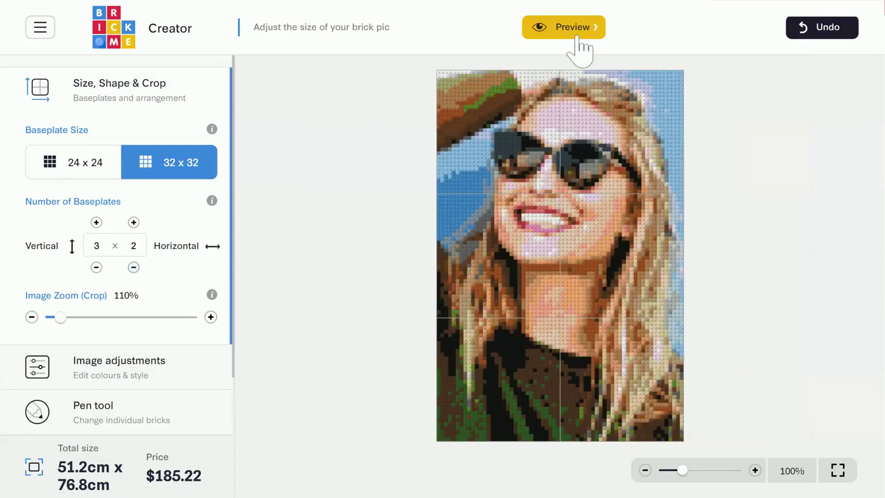
Step: Preview the 3×2 design and restore the saved 4×3 version
{"action": "left_click", "coordinate": [576, 36]}
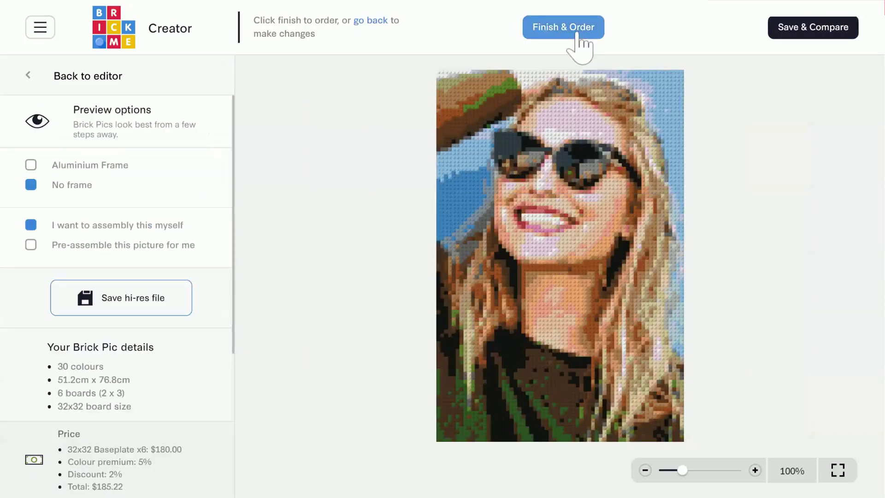
{"action": "left_click", "coordinate": [823, 43]}
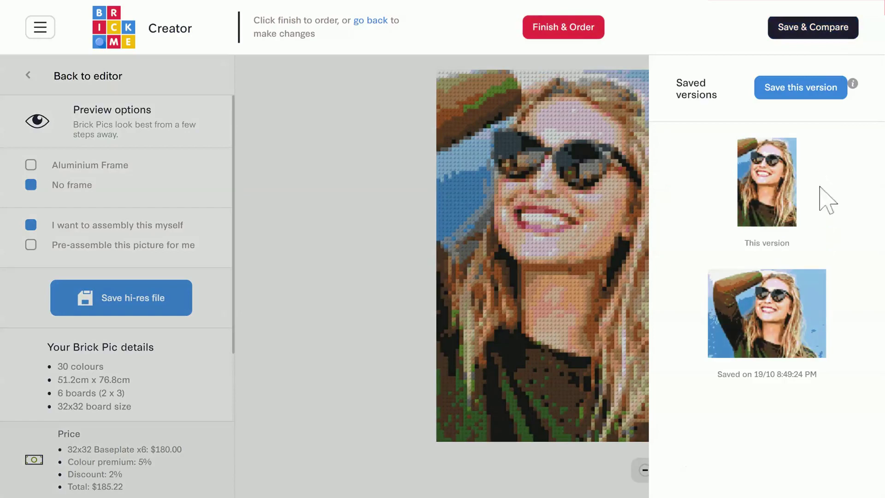
{"action": "left_click", "coordinate": [808, 314]}
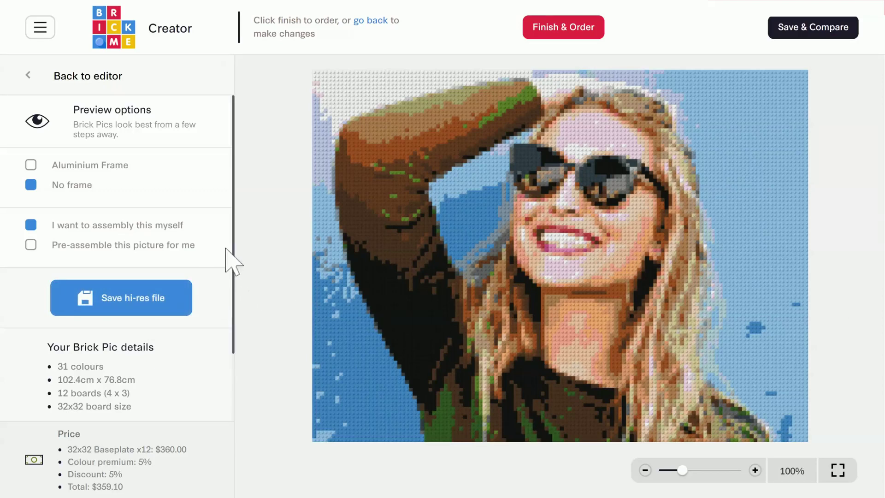
{"action": "left_click", "coordinate": [30, 165]}
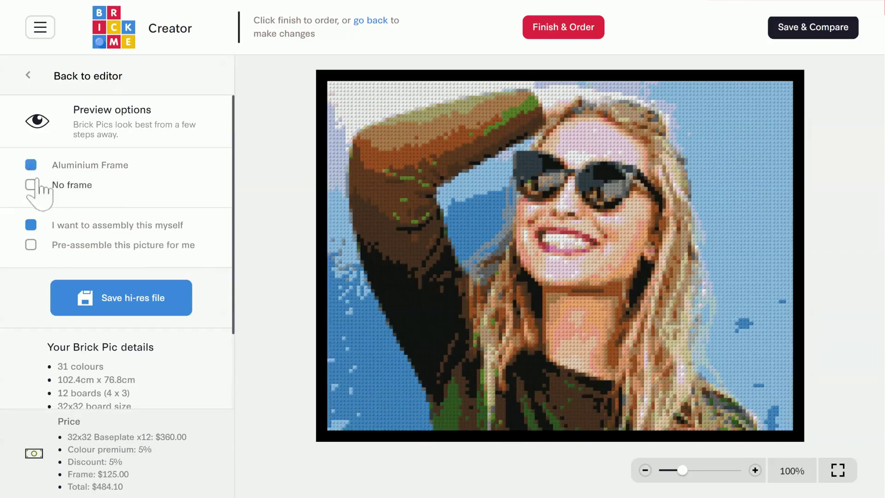
{"action": "left_click", "coordinate": [31, 184]}
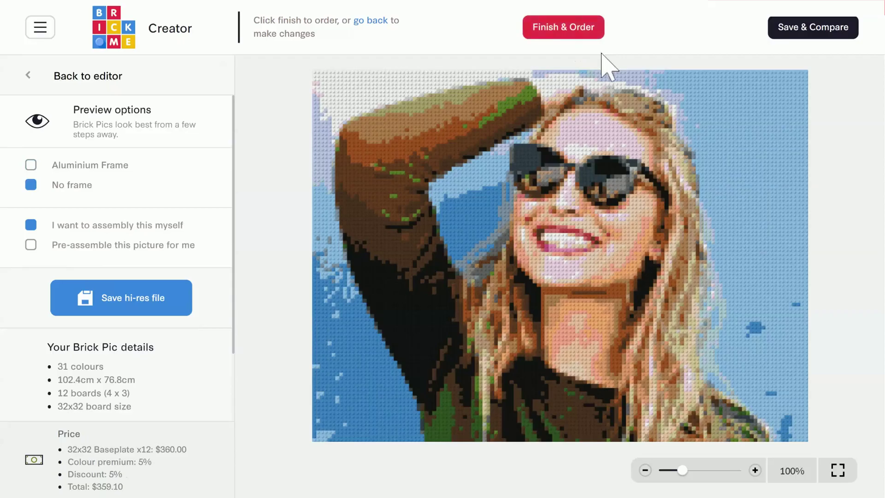
Step: Build the finished 4×3, 31-colour design and add it to the cart at $359.10
{"action": "left_click", "coordinate": [594, 36]}
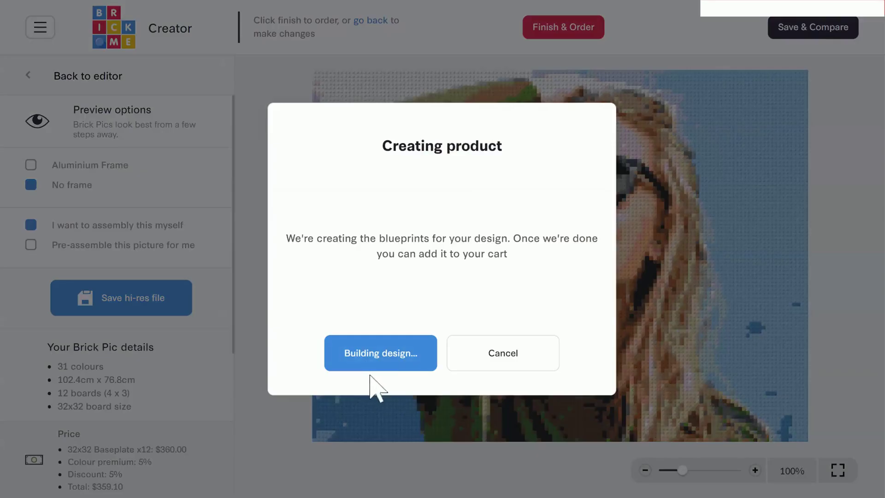
{"action": "left_click", "coordinate": [405, 360]}
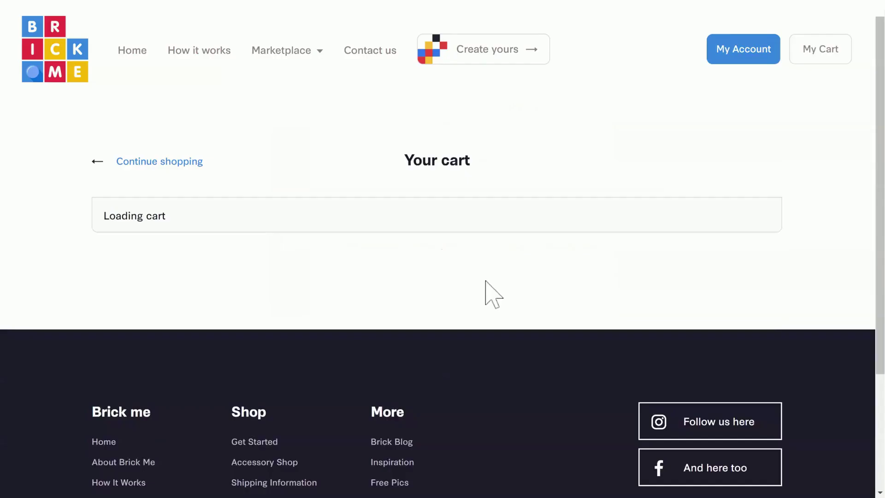